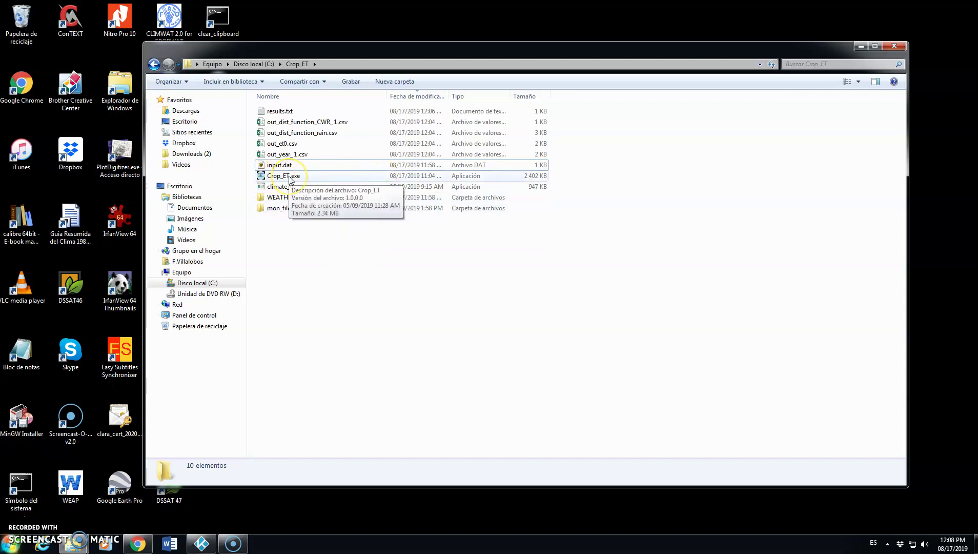
# - Start Crop_ET.exe from the Crop_ET folder to reach its Crop data tab
pyautogui.doubleClick(289, 175)
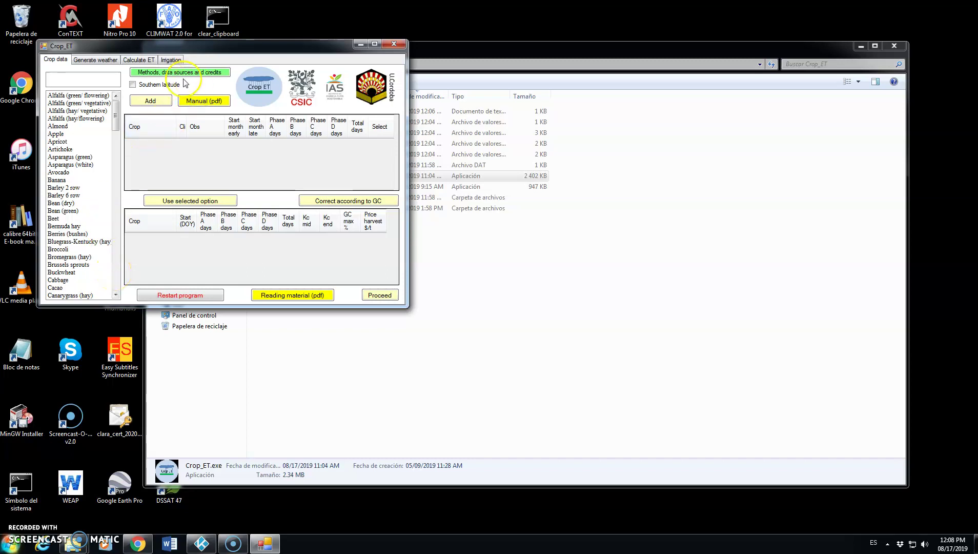
# - Set the site location to southern latitude
pyautogui.click(132, 84)
pyautogui.click(116, 275)
pyautogui.click(116, 274)
# - Add Maize (grain) and select its 125-day T option (start day 334, Kc mid 1.2)
pyautogui.click(69, 241)
pyautogui.click(153, 101)
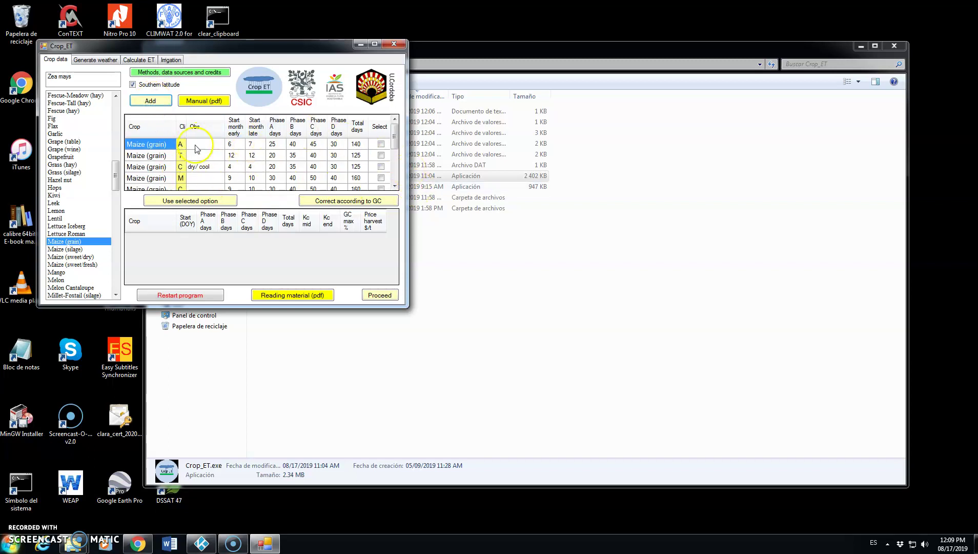
pyautogui.click(381, 154)
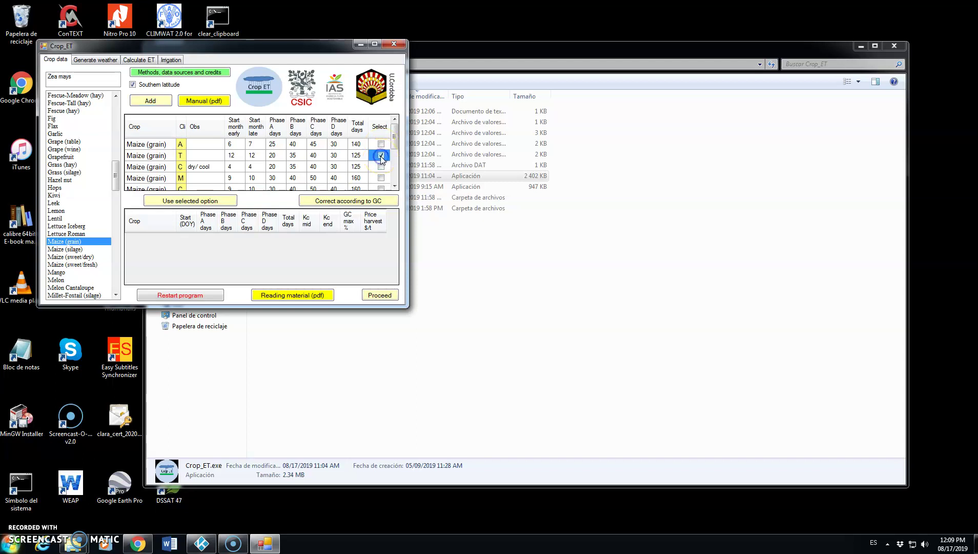
pyautogui.click(381, 156)
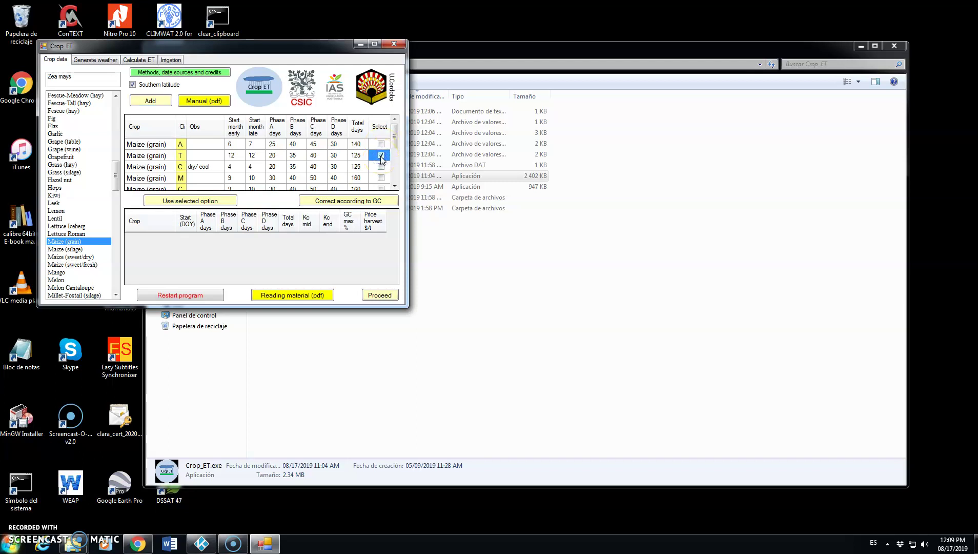
# - Use the 125-day maize option from day 334 and change its harvest price from 100 to 200 $/t
pyautogui.click(194, 202)
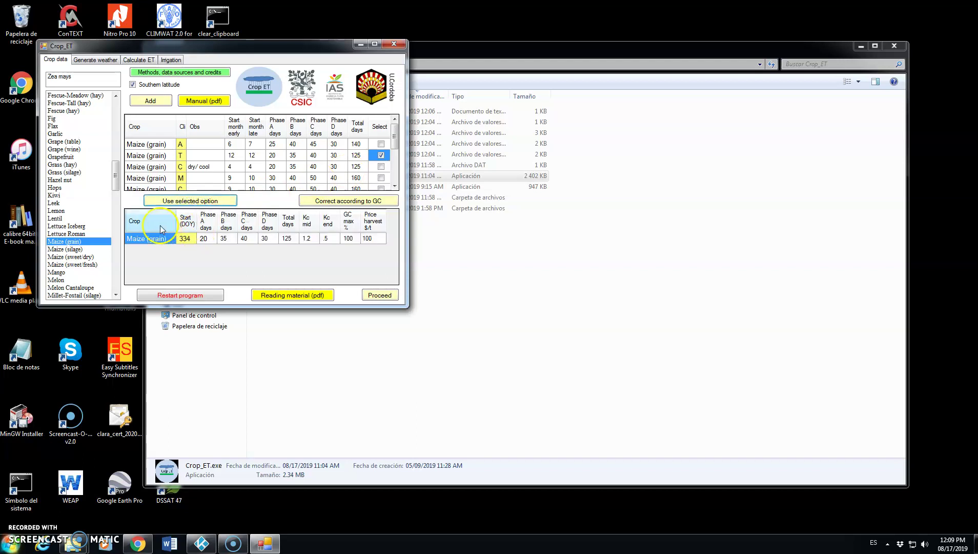
pyautogui.click(188, 242)
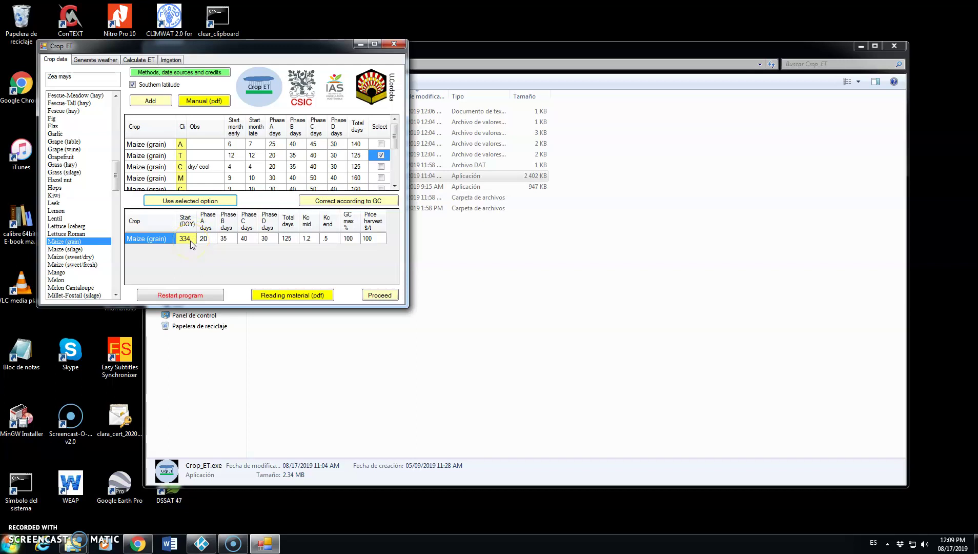
pyautogui.click(376, 239)
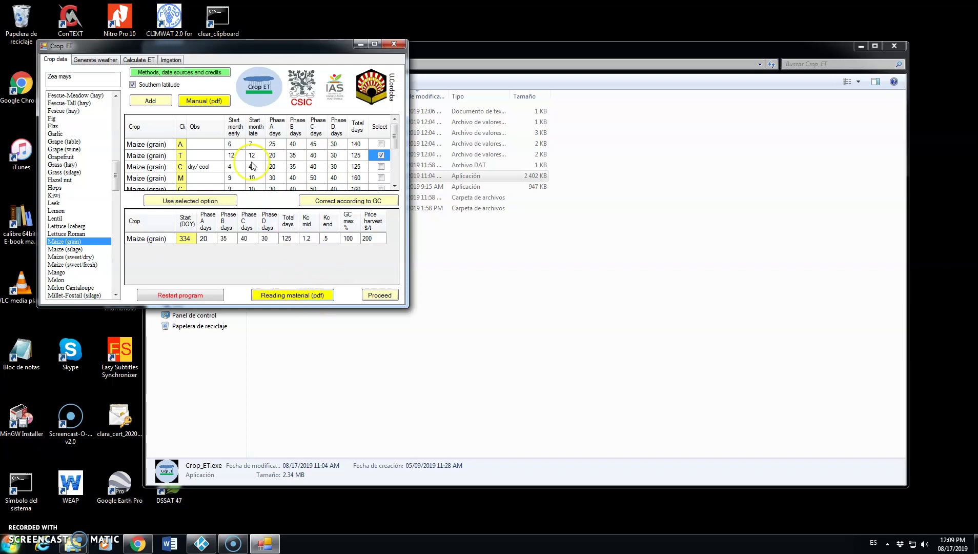
pyautogui.click(208, 102)
pyautogui.click(205, 102)
pyautogui.click(301, 298)
pyautogui.click(289, 297)
pyautogui.click(379, 297)
# - Calculate maize ET with LOBITO_gen.csv: 10266 kg/ha potential, ET 423 mm, CWR 319 mm, 7700 kg/ha actual
pyautogui.click(380, 296)
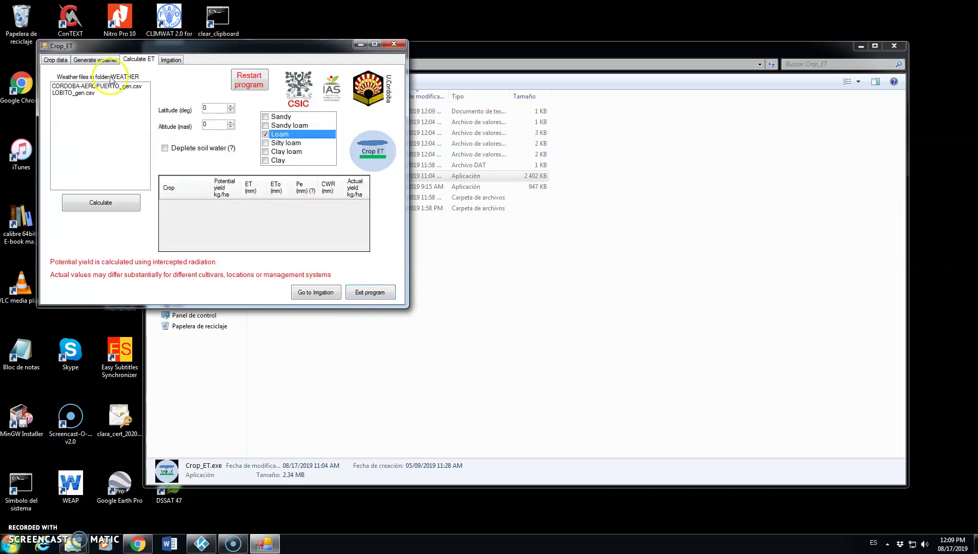
pyautogui.click(68, 94)
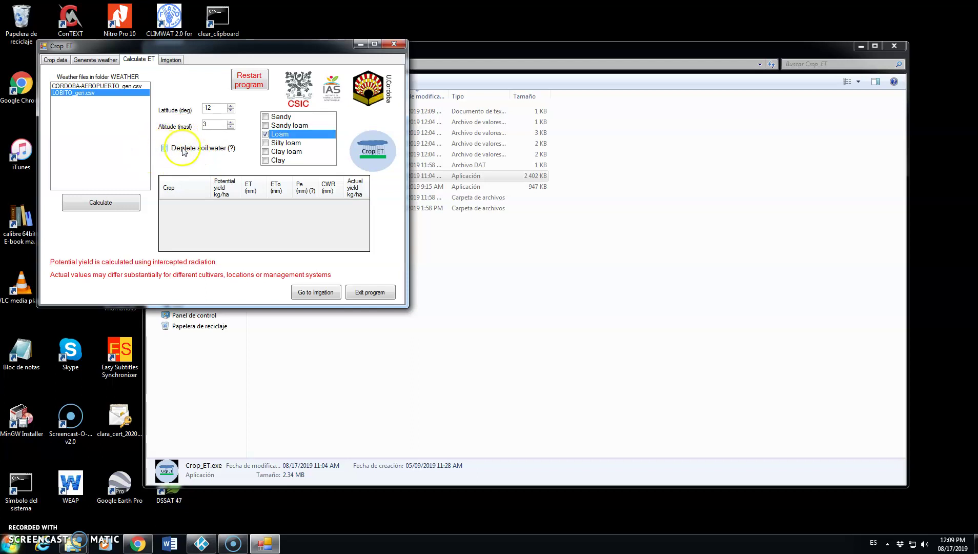
pyautogui.moveTo(185, 151)
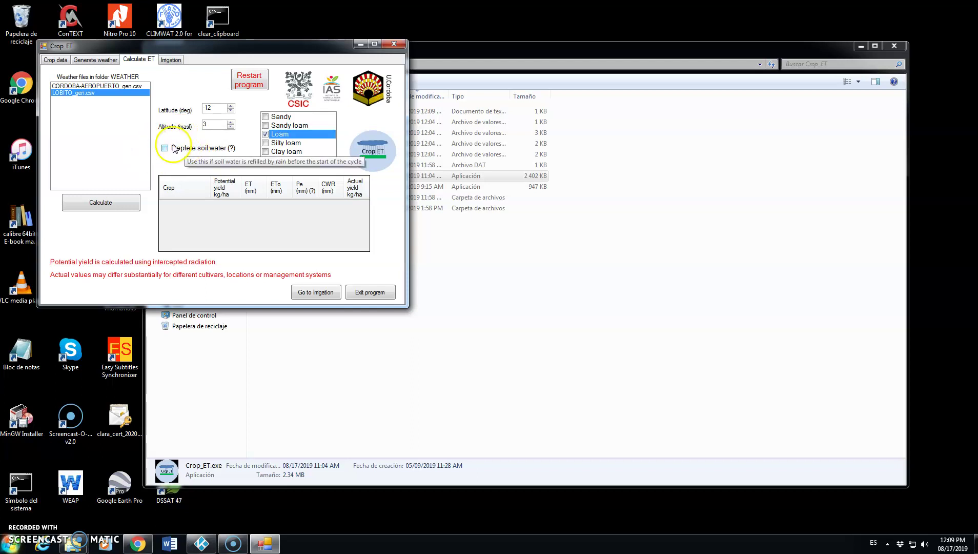
pyautogui.click(101, 205)
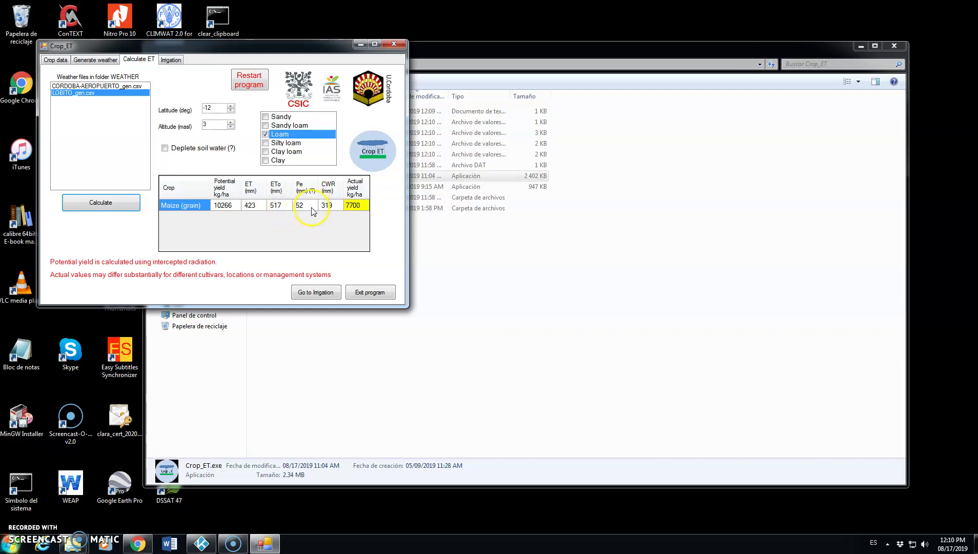
# - Show irrigation settings: Sprinkler, non-desalinized water, electric motor, 0 m pumping depth, 70% pump efficiency
pyautogui.click(306, 295)
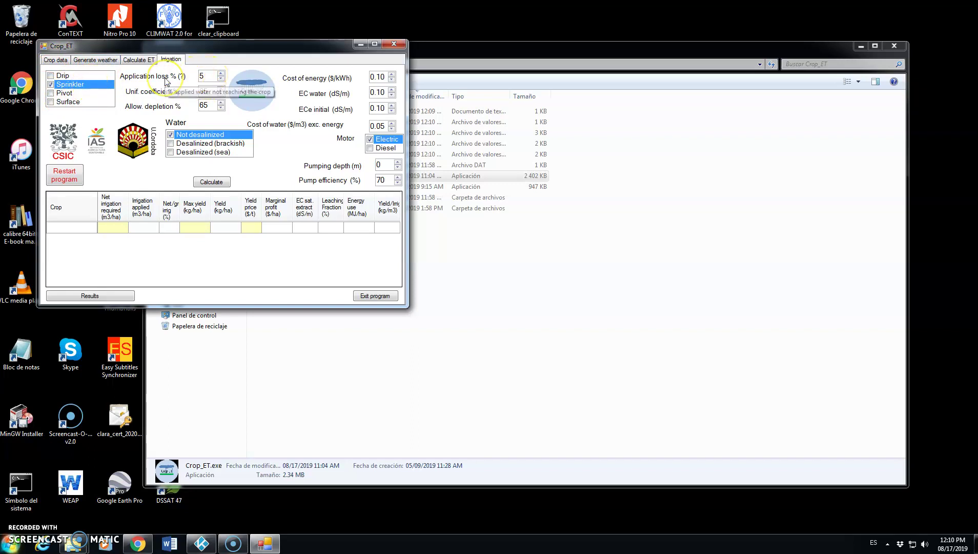
pyautogui.moveTo(166, 82)
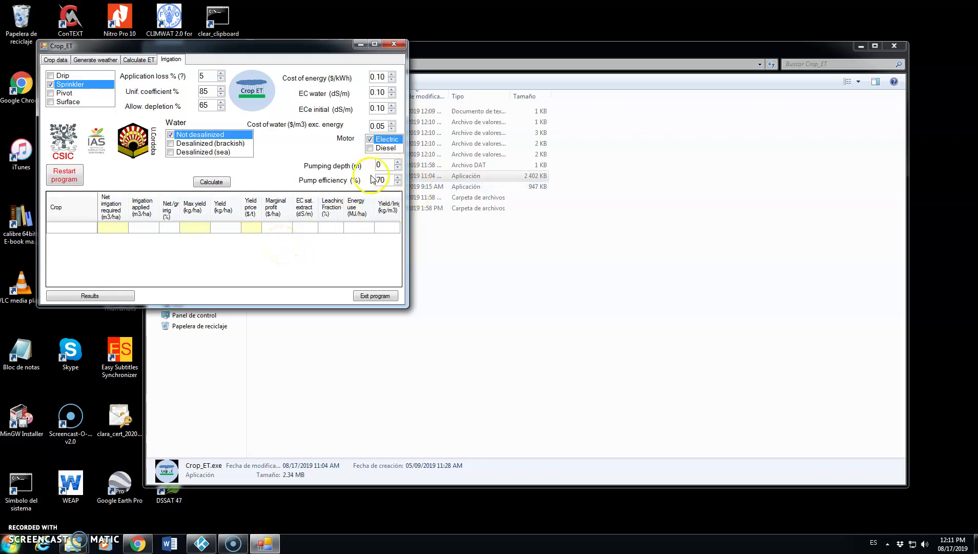
# - Compute irrigation for maize: 3186 m3/ha net, 3956 applied, 7550 kg/ha yield, 1220 profit, 1.91 kg/m3
pyautogui.click(207, 184)
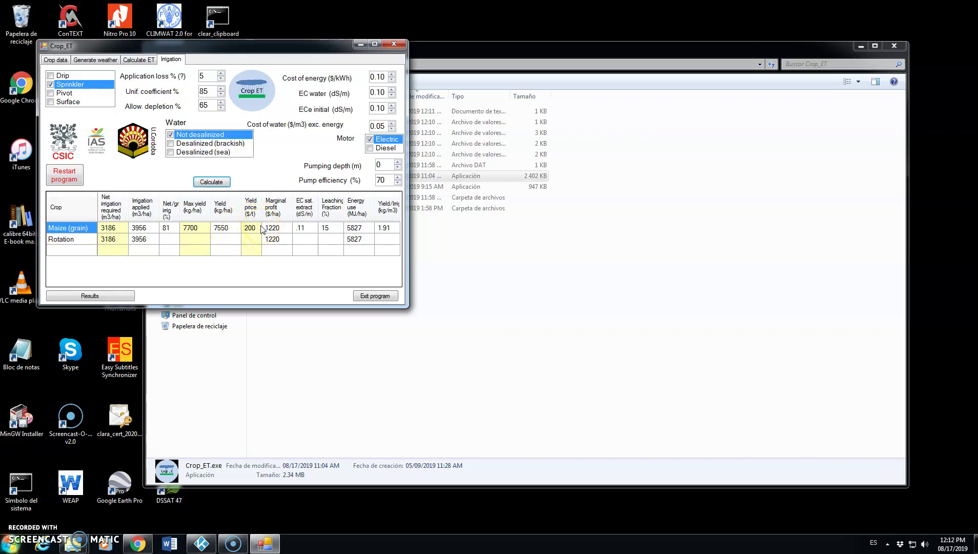
pyautogui.click(311, 233)
pyautogui.click(336, 231)
pyautogui.click(358, 222)
pyautogui.click(396, 240)
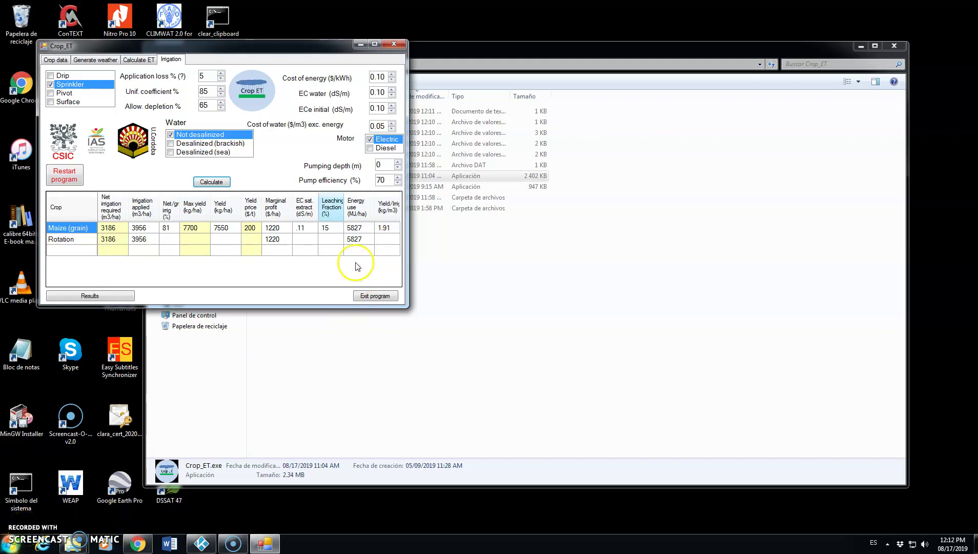
# - Open the results.txt report, widen its window and scroll through the full results
pyautogui.click(91, 295)
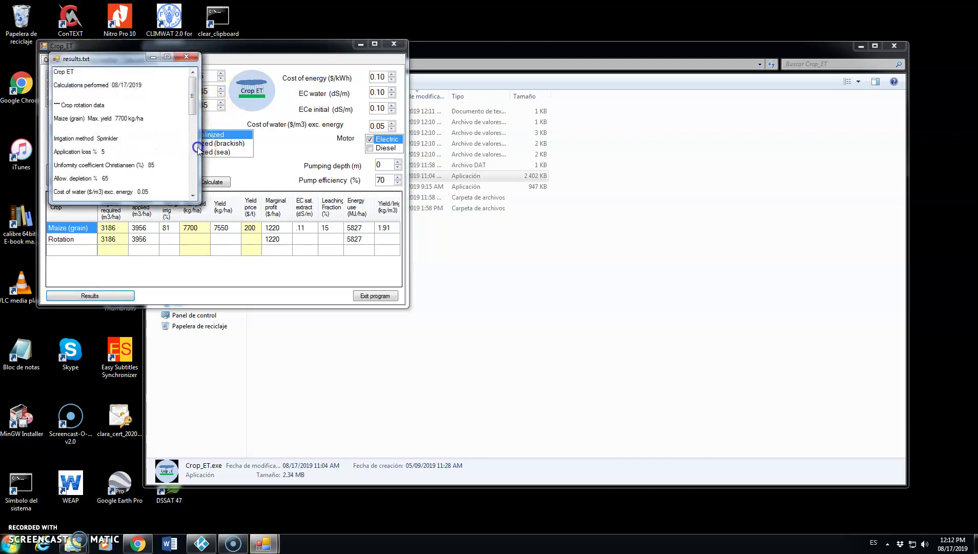
pyautogui.moveTo(199, 150); pyautogui.dragTo(383, 152)
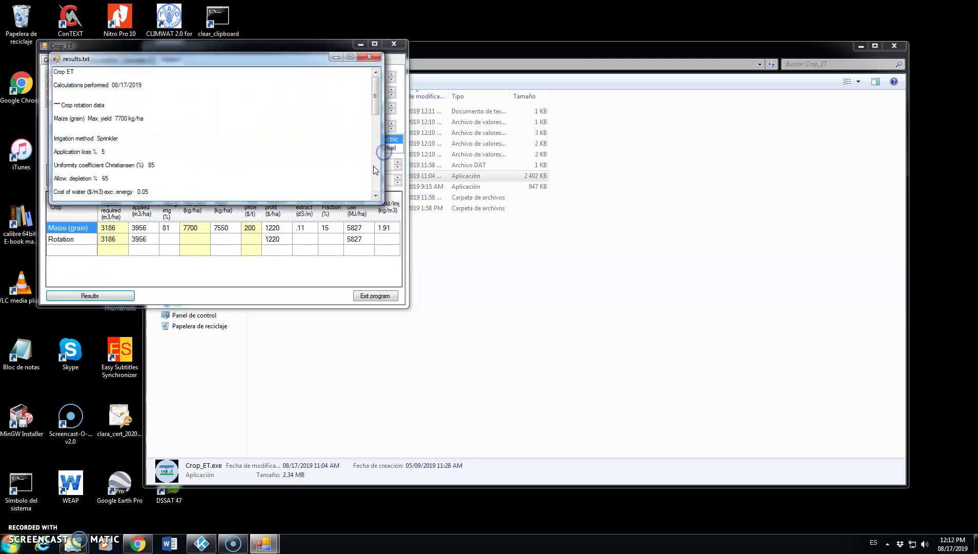
pyautogui.scroll(-1, 229, 165)
pyautogui.scroll(-3, 230, 165)
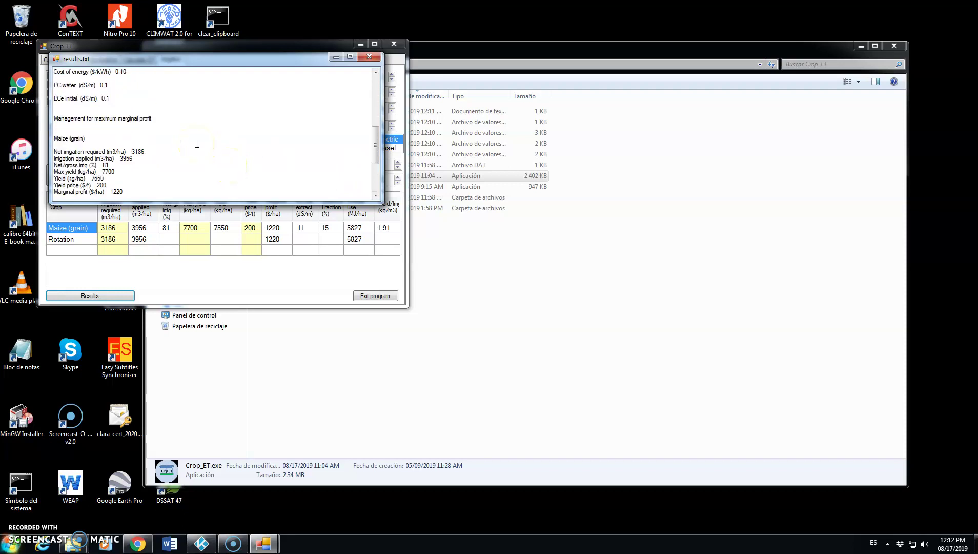
pyautogui.scroll(-4, 197, 144)
pyautogui.click(168, 146)
pyautogui.scroll(3, 168, 146)
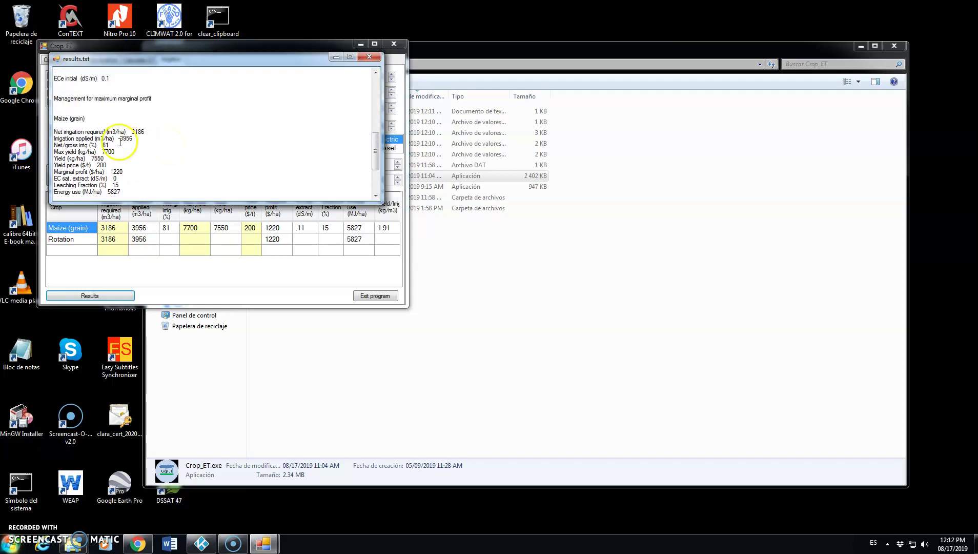
pyautogui.click(152, 131)
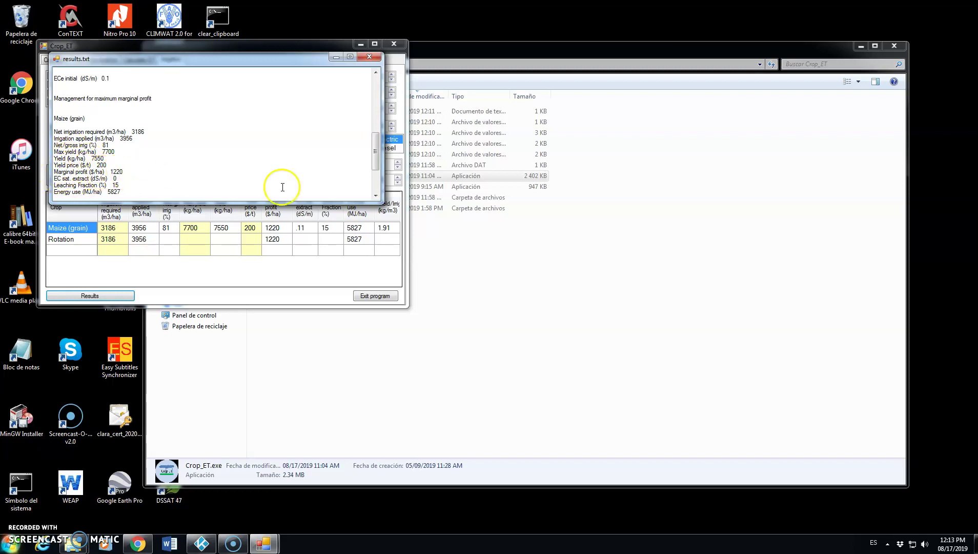
# - Close the results.txt report and exit Crop_ET
pyautogui.click(376, 182)
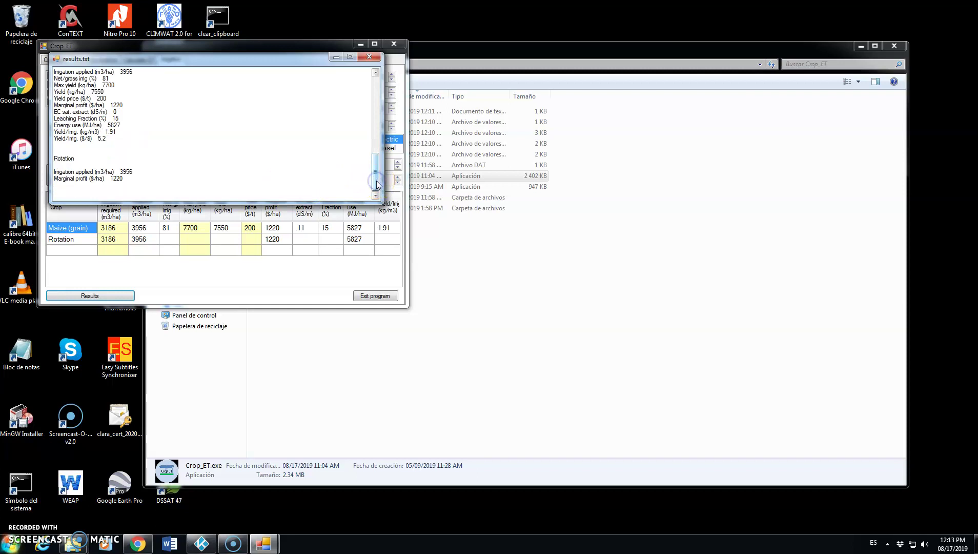
pyautogui.scroll(10, 377, 182)
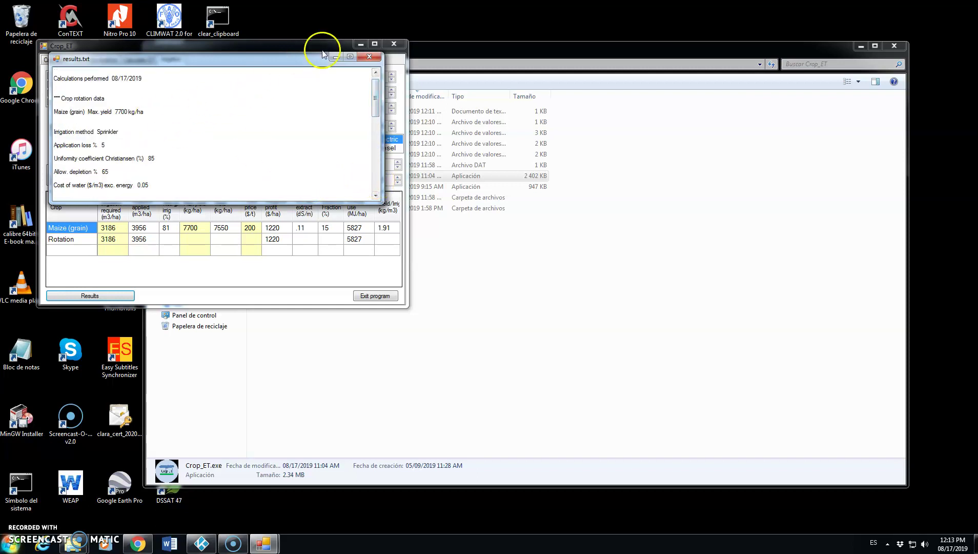
pyautogui.click(370, 56)
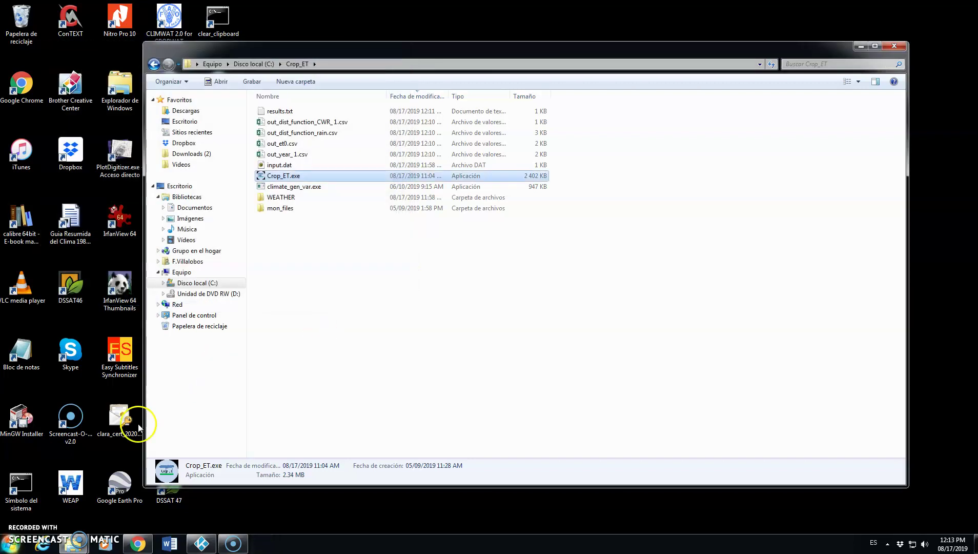